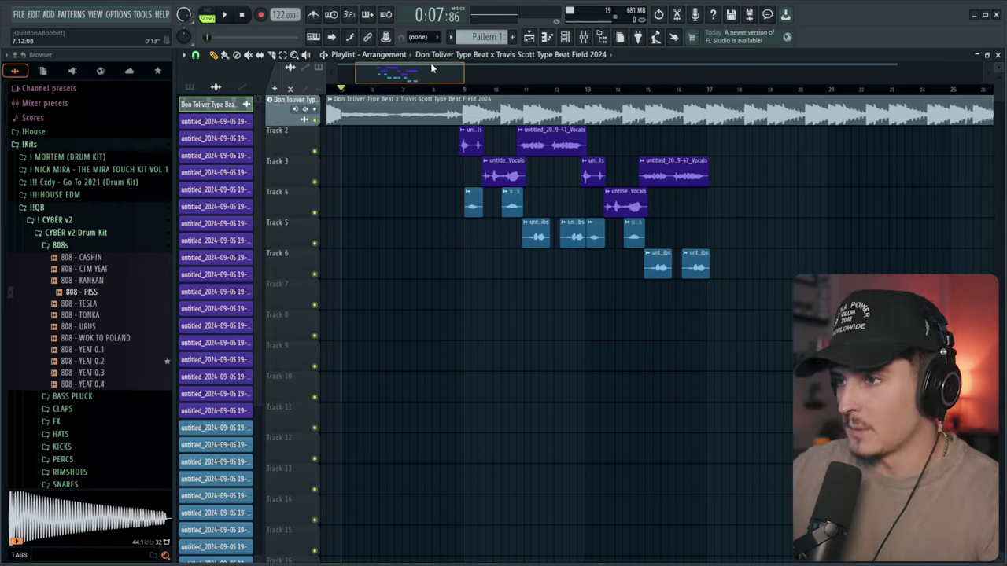
Play back the recorded vocal and adlib clips over the beat, starting just before bar 9.
{"action": "key", "text": "space"}
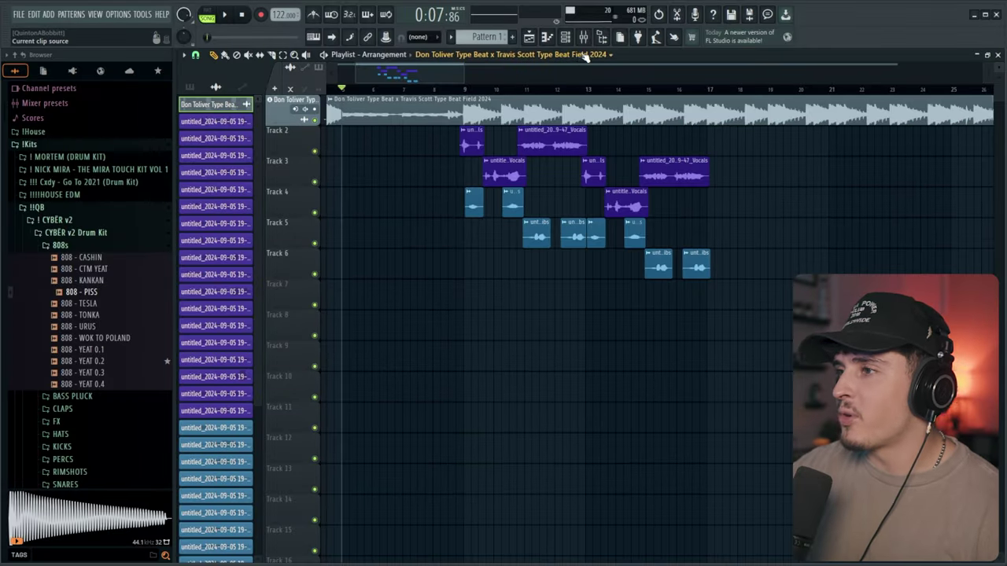
{"action": "key", "text": "F9"}
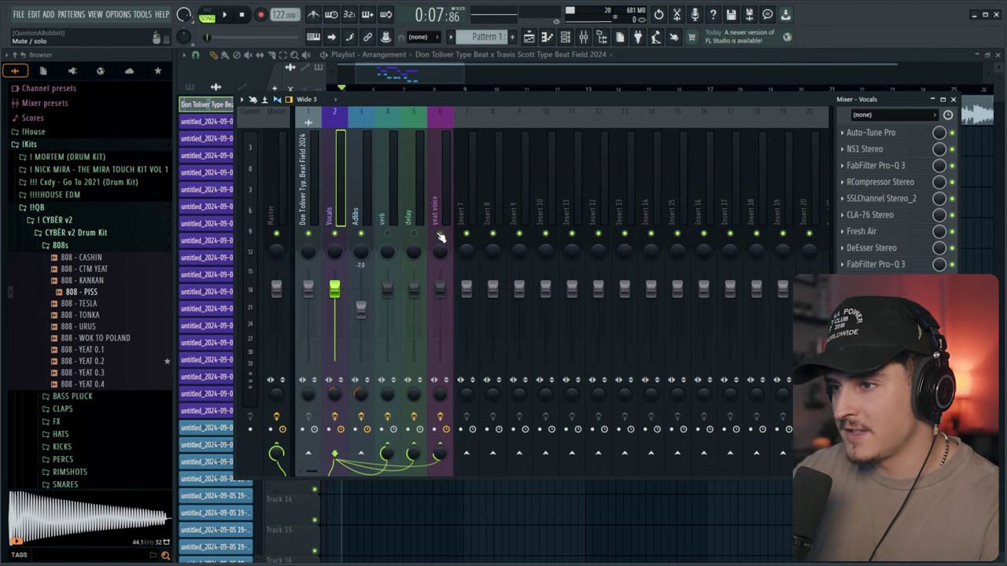
{"action": "key", "text": "F9"}
{"action": "left_click", "coordinate": [456, 90]}
{"action": "key", "text": "space"}
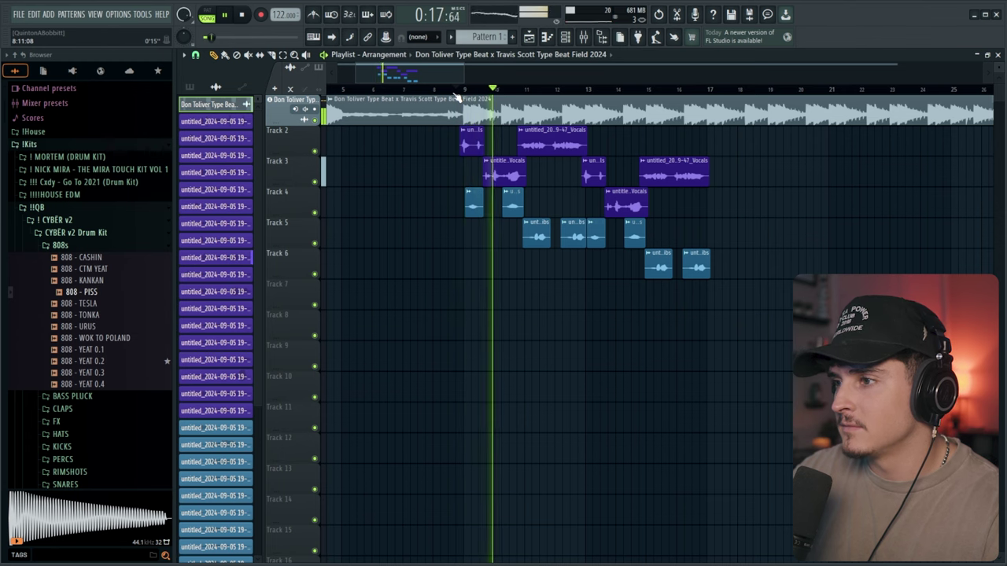
{"action": "key", "text": "space"}
Examine the Vocals mixer track's effect chain, including SSLChannel Stereo_2 and Fruity Chorus.
{"action": "key", "text": "F9"}
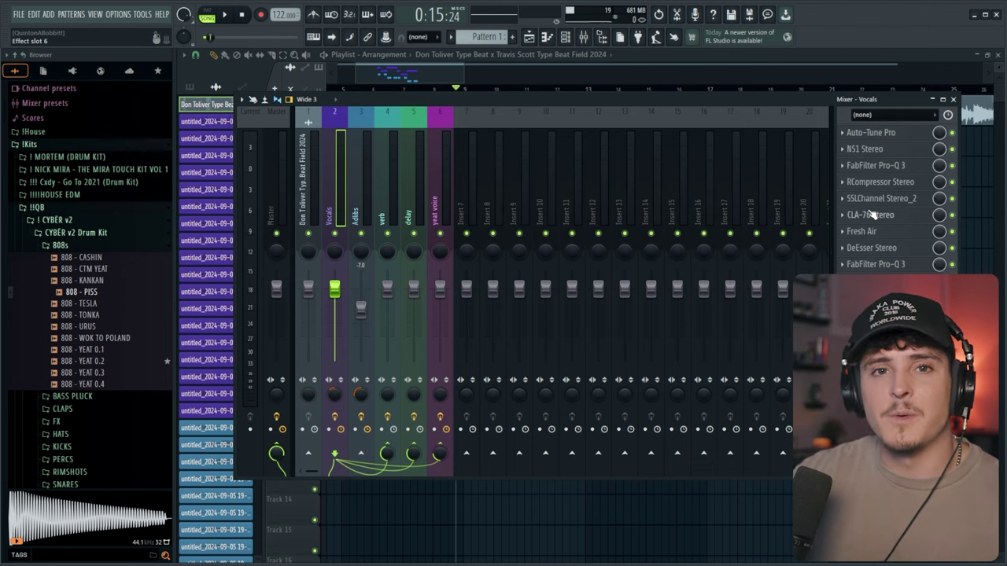
{"action": "left_click", "coordinate": [884, 199]}
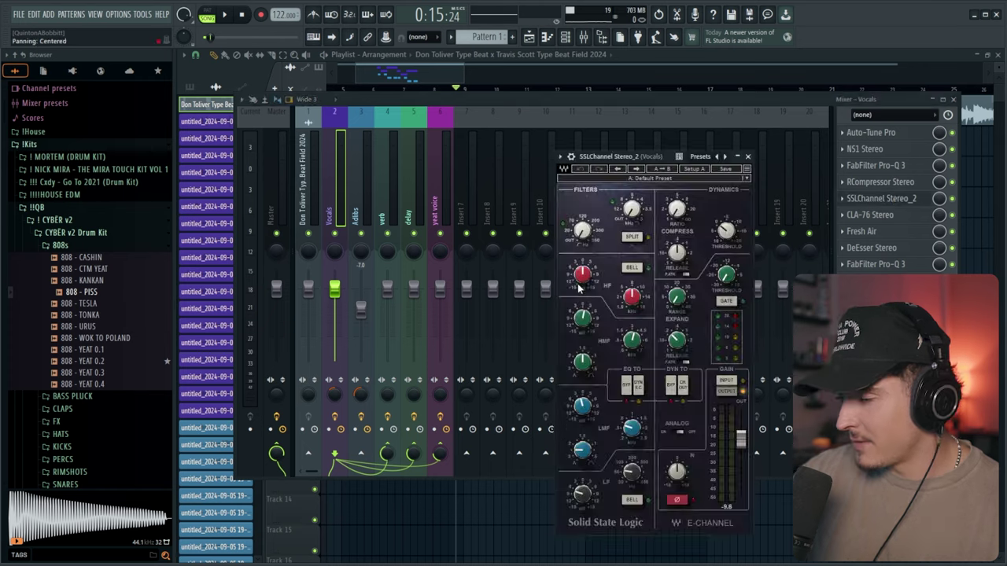
{"action": "left_click", "coordinate": [748, 157]}
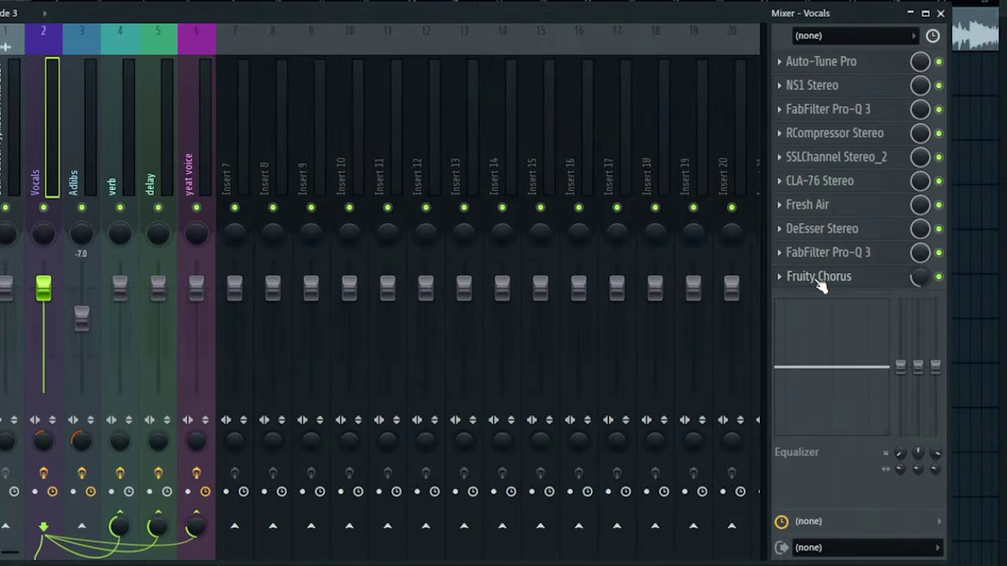
{"action": "left_click", "coordinate": [819, 282]}
{"action": "left_click", "coordinate": [327, 125]}
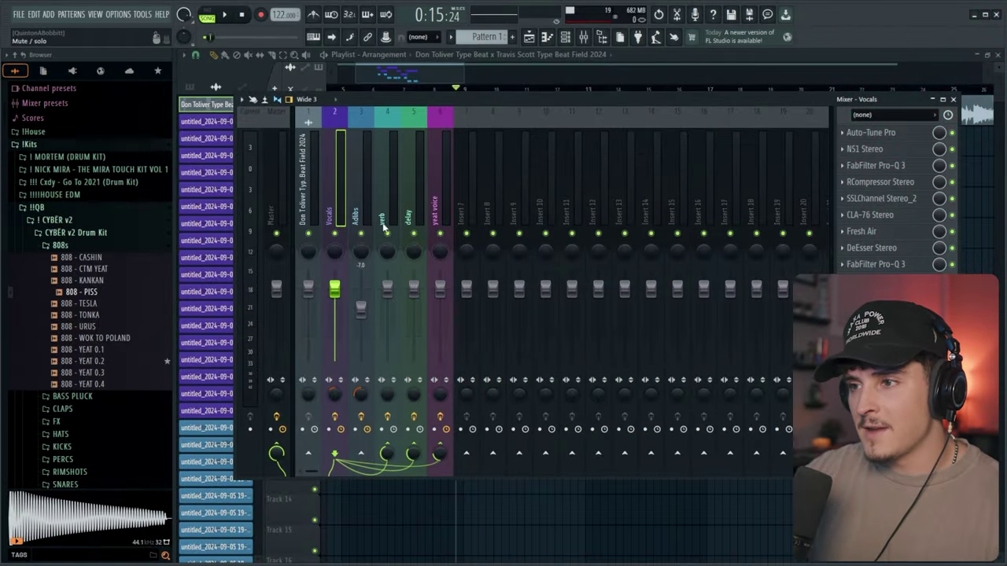
Review the Auto-Tune Artist settings on the yeat voice mixer track and return to the Vocals track.
{"action": "left_click", "coordinate": [444, 203]}
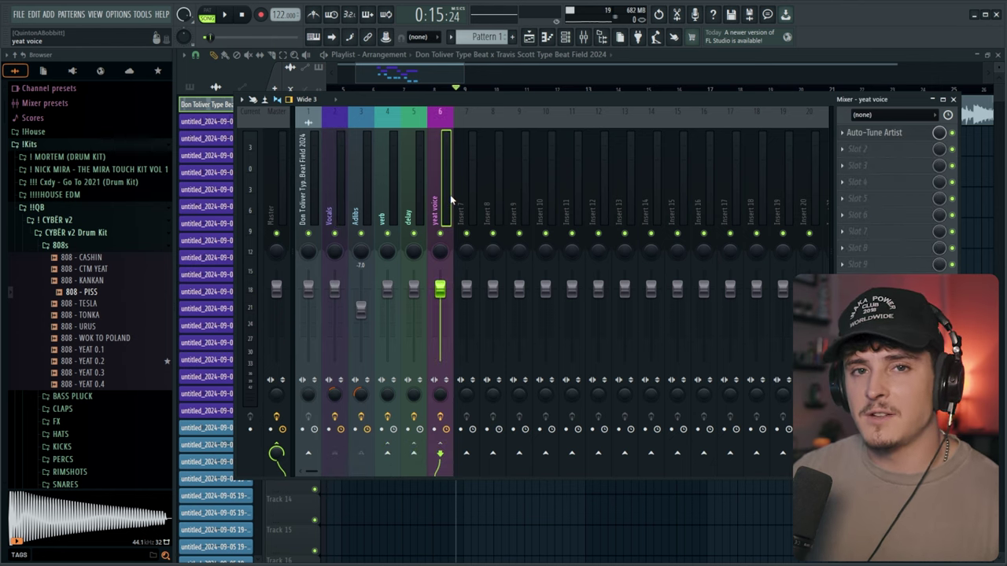
{"action": "left_click", "coordinate": [885, 135]}
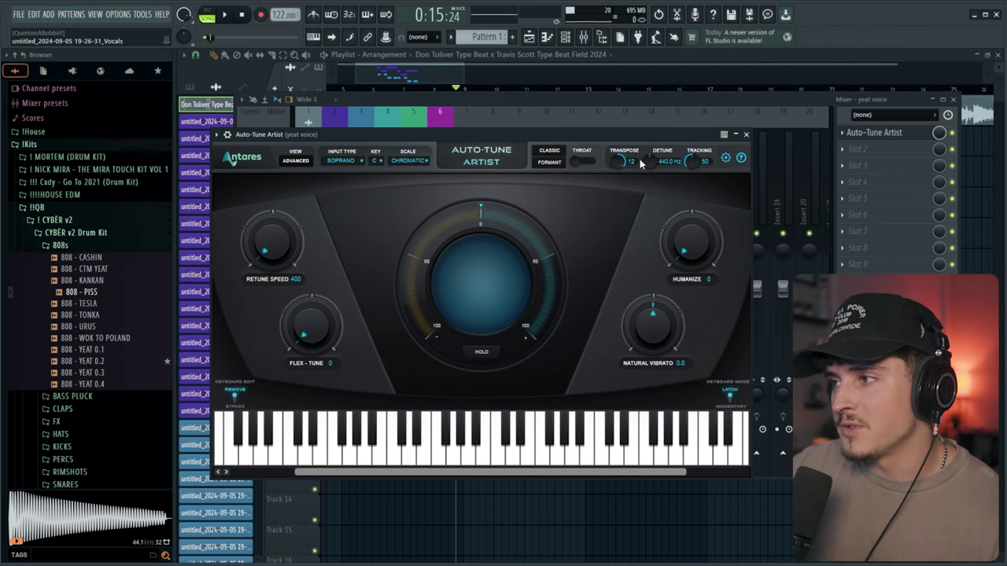
{"action": "left_click", "coordinate": [747, 135]}
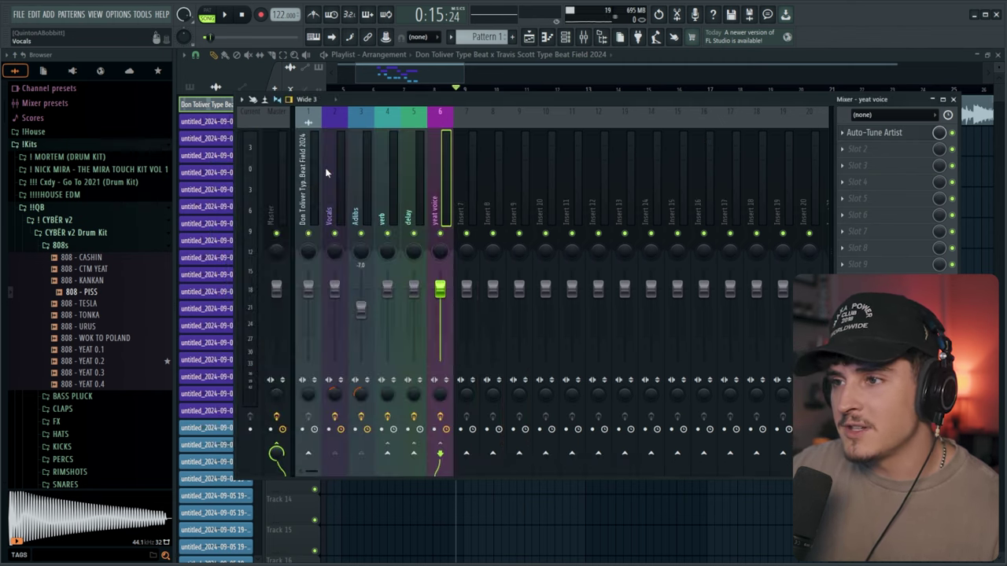
{"action": "left_click", "coordinate": [338, 216]}
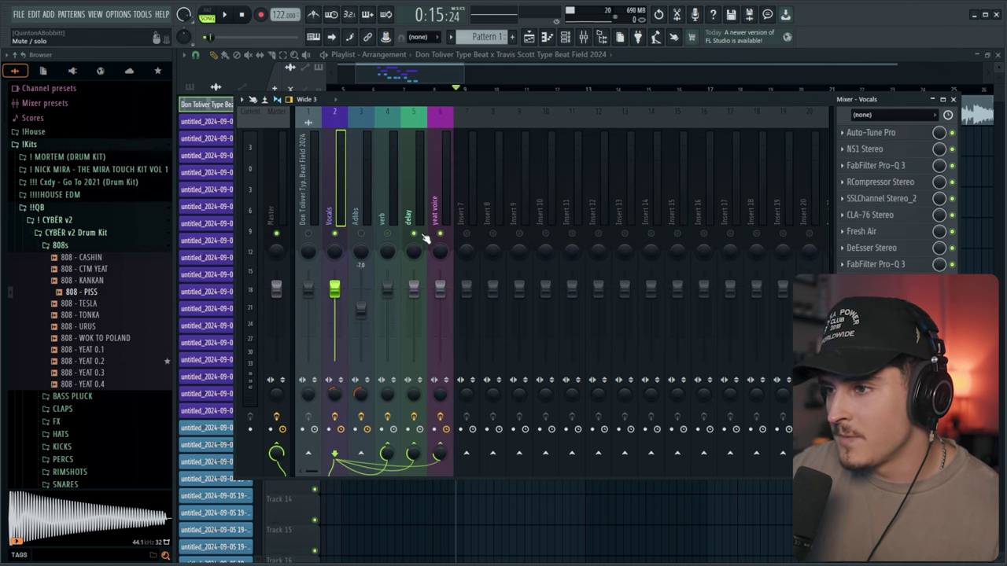
{"action": "key", "text": "F9"}
{"action": "left_click", "coordinate": [583, 37]}
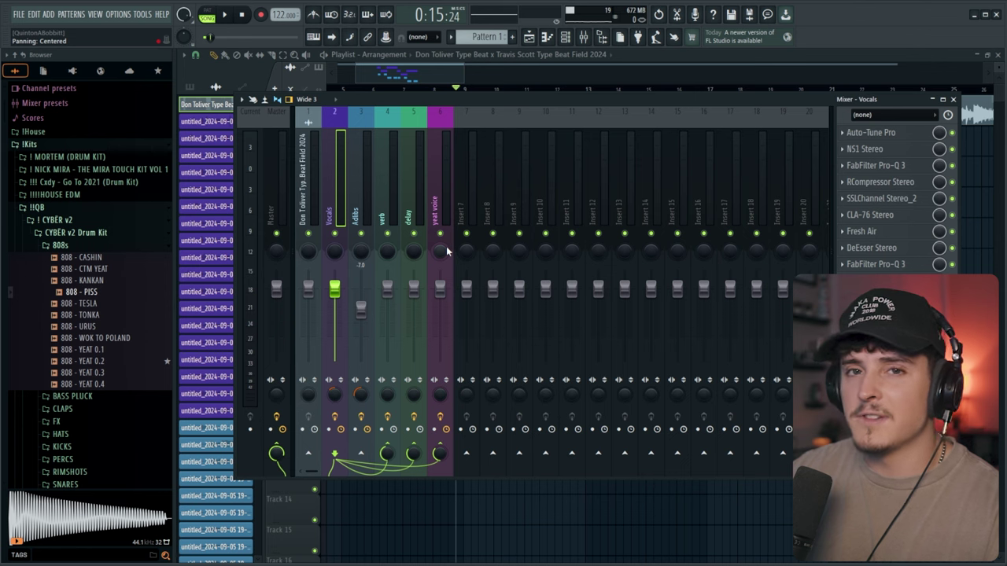
Review the ValhallaVintageVerb settings on the verb mixer track, then reselect the Vocals track to check its sends.
{"action": "left_click", "coordinate": [393, 217]}
{"action": "left_click", "coordinate": [871, 132]}
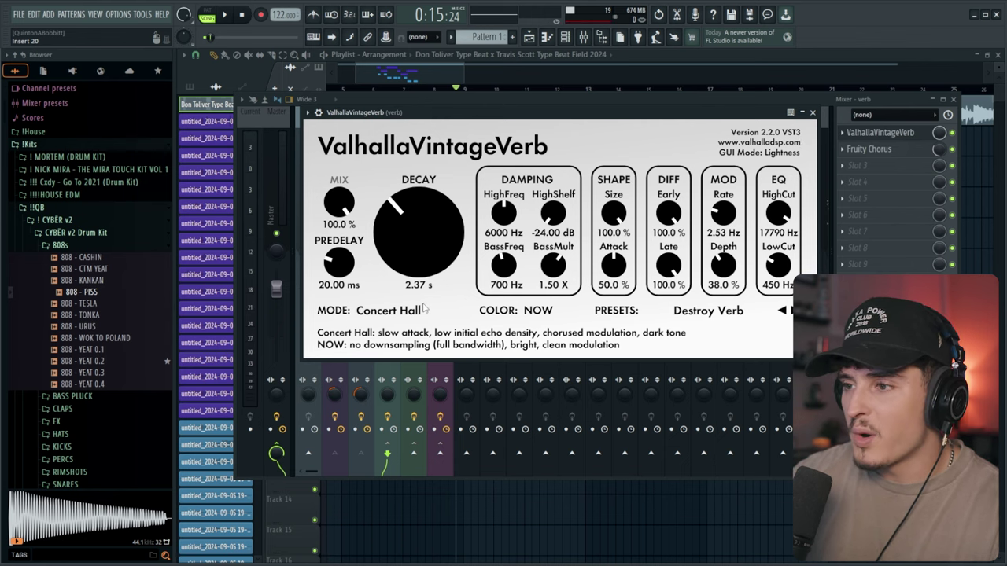
{"action": "left_click", "coordinate": [814, 113]}
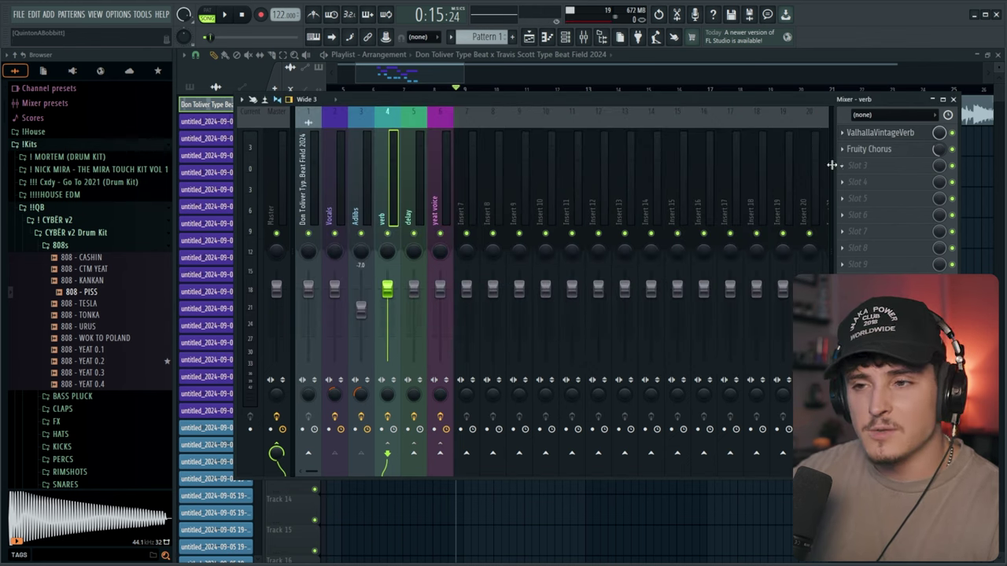
{"action": "left_click", "coordinate": [341, 222]}
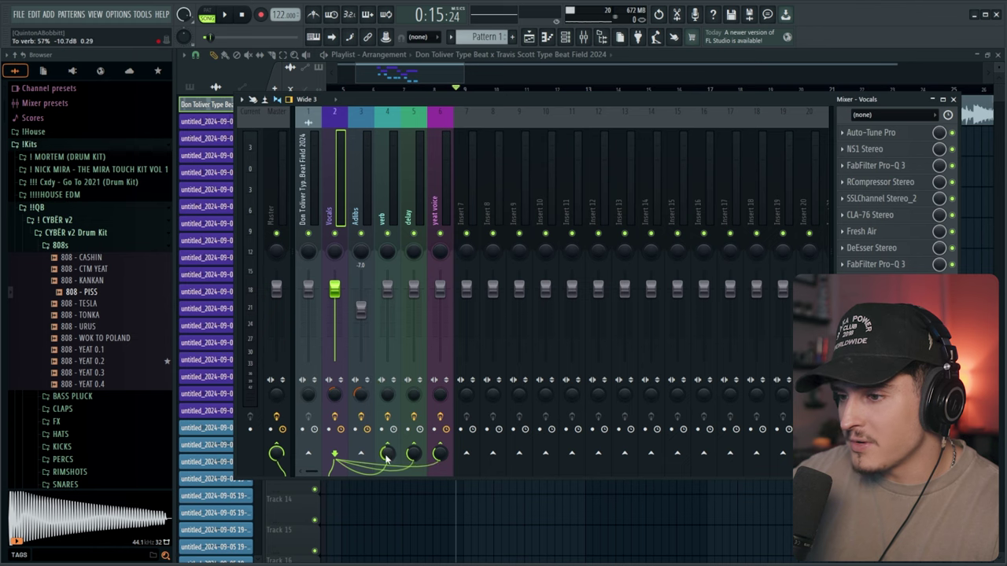
Select the delay mixer track and listen to the Vocals track soloed together with its sends.
{"action": "left_click", "coordinate": [395, 230]}
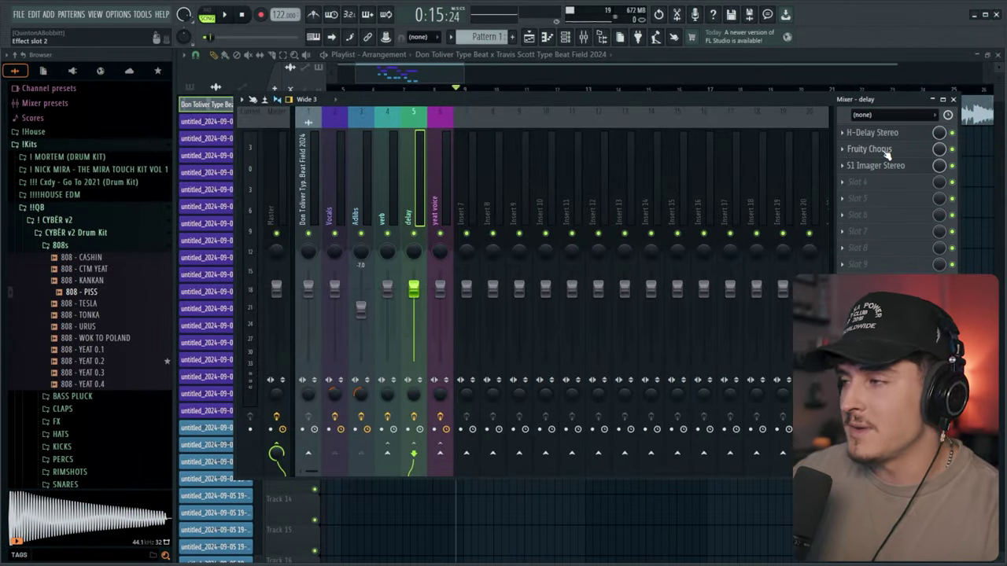
{"action": "right_click", "coordinate": [336, 236]}
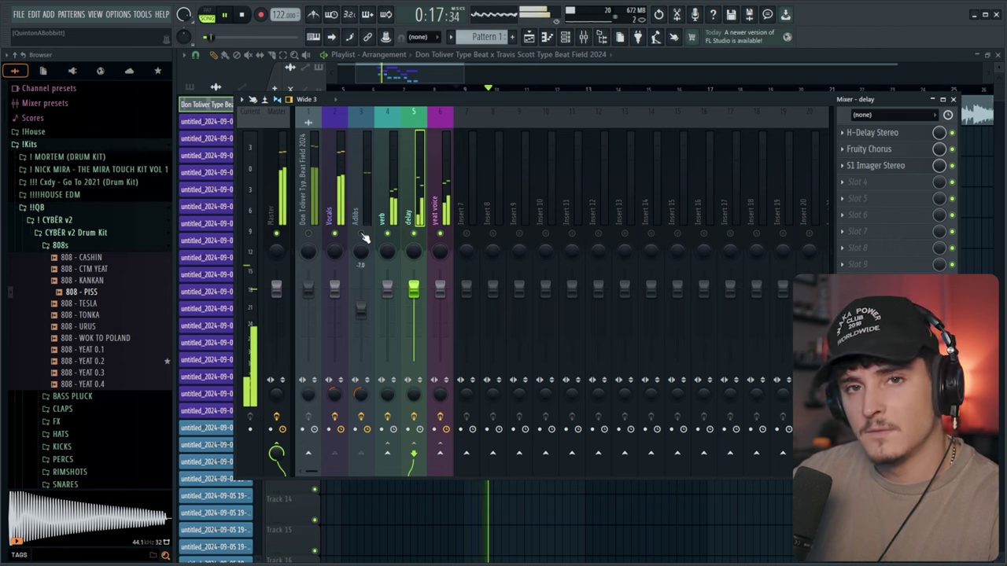
{"action": "key", "text": "space"}
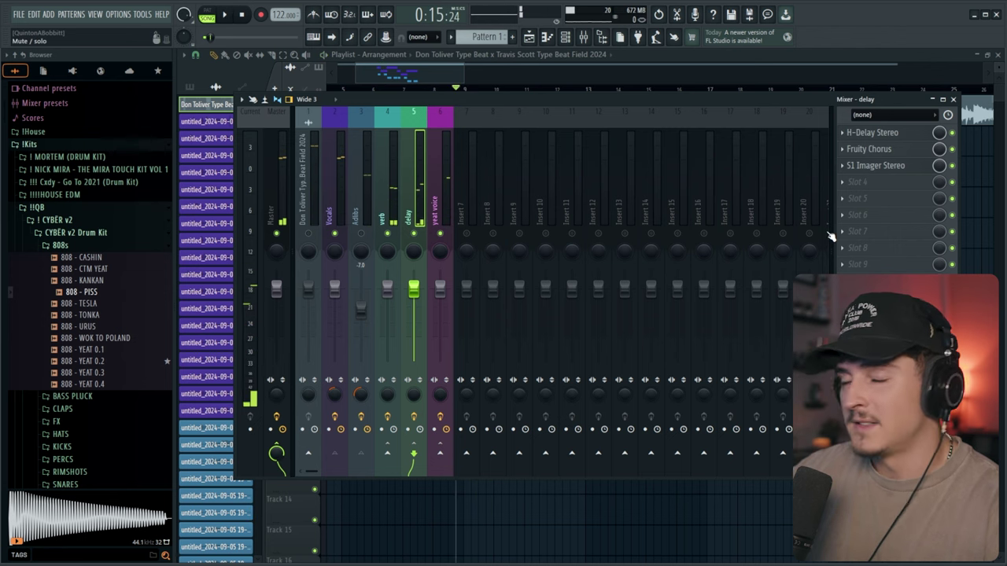
Review H-Delay Stereo and S1 Imager Stereo on the delay mixer track, then unsolo the Vocals track.
{"action": "left_click", "coordinate": [882, 133]}
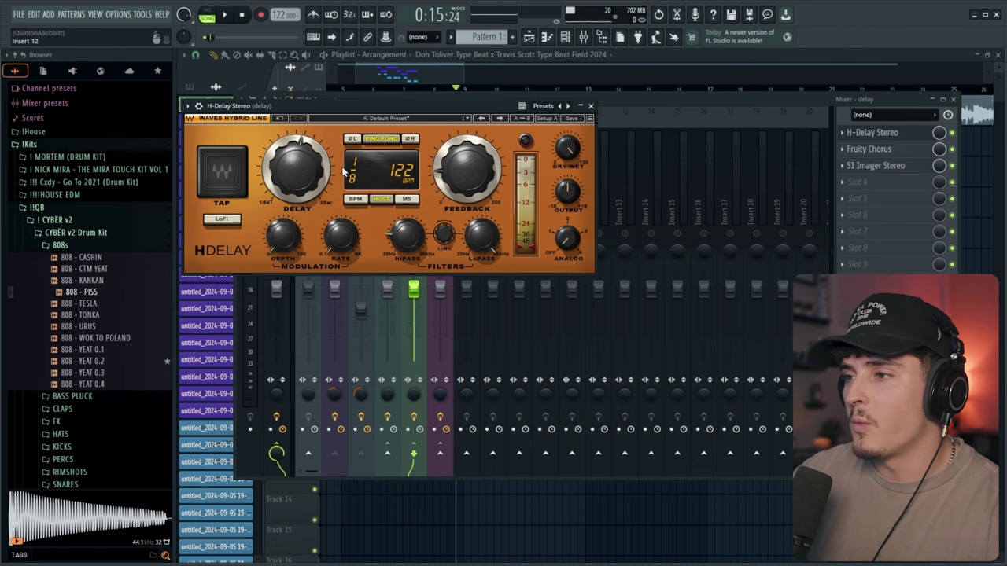
{"action": "left_click", "coordinate": [595, 106]}
{"action": "left_click", "coordinate": [882, 166]}
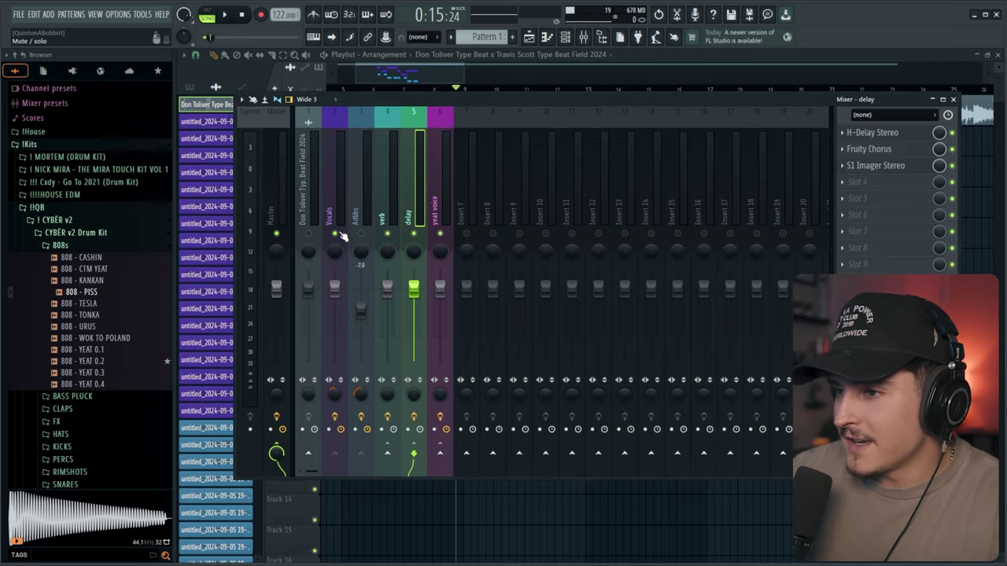
{"action": "right_click", "coordinate": [338, 234]}
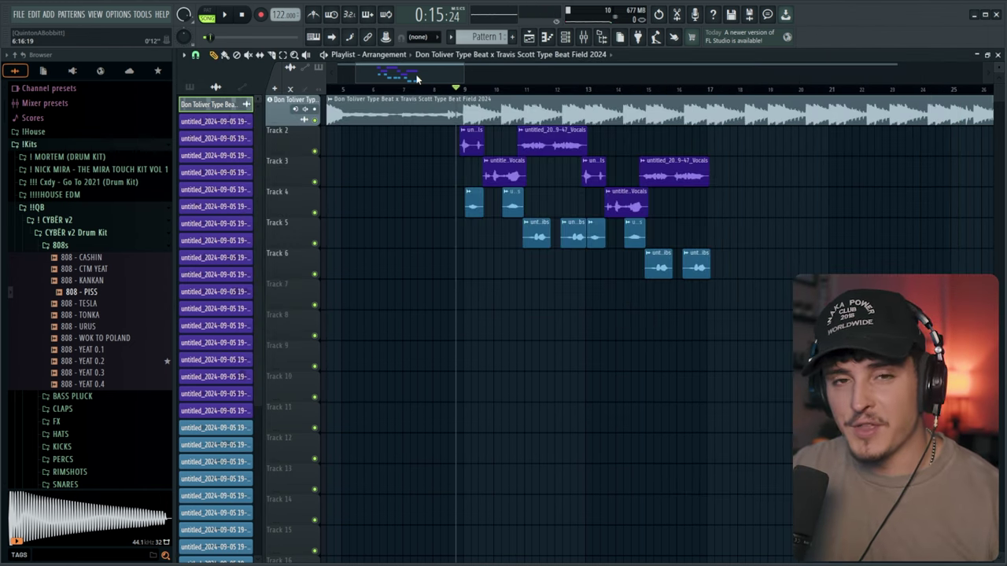
Place the playback position just before bar 9 and look over the playlist section following the existing vocals.
{"action": "left_click", "coordinate": [446, 87]}
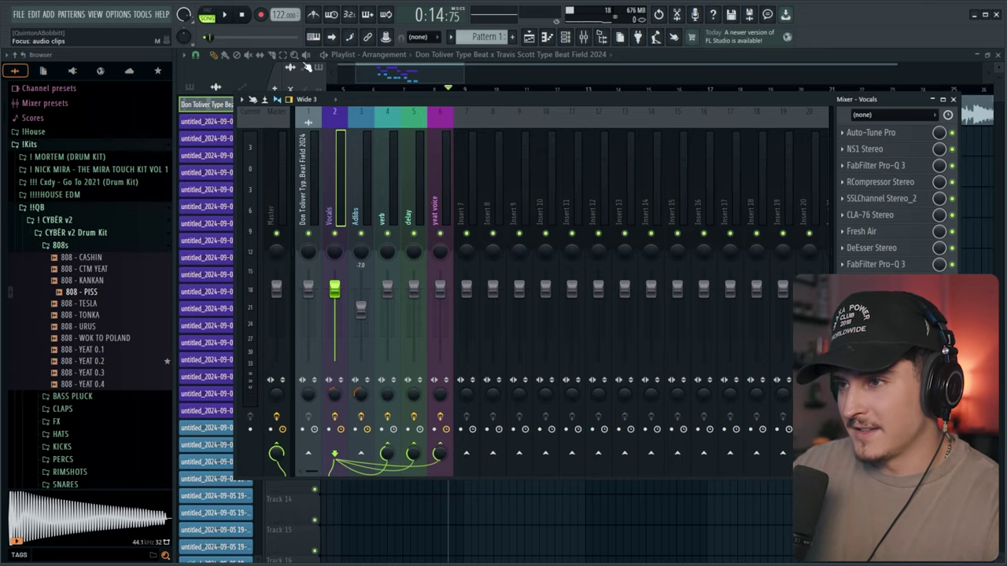
{"action": "left_click", "coordinate": [395, 78]}
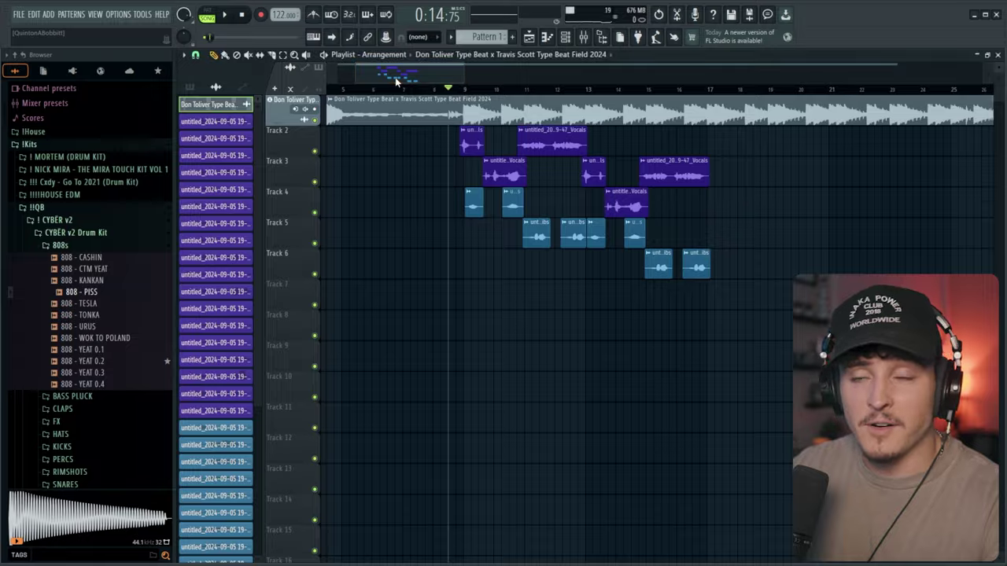
{"action": "key", "text": "space"}
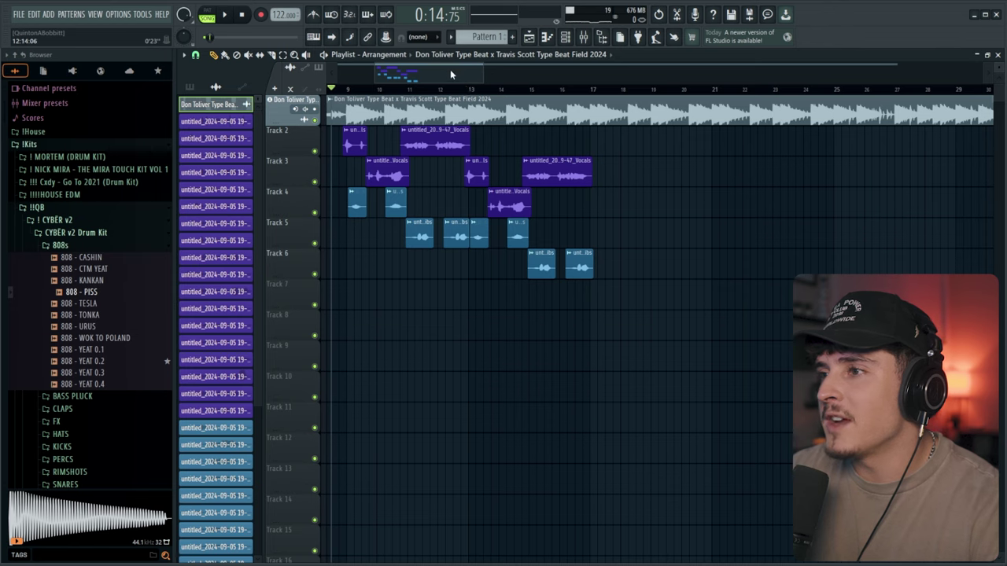
{"action": "scroll", "coordinate": [450, 72], "scroll_direction": "down", "scroll_amount": 5}
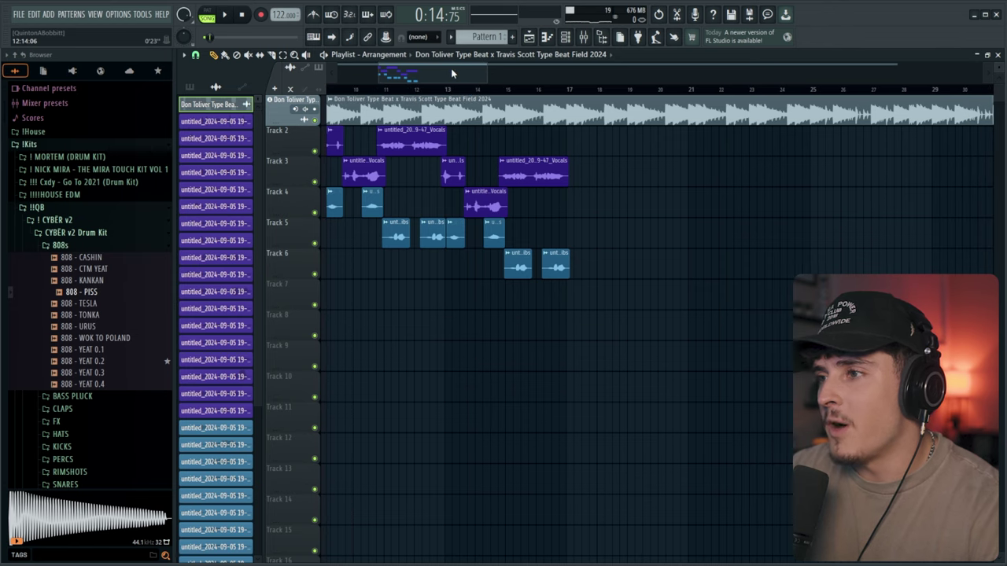
{"action": "left_click_drag", "start_coordinate": [531, 141], "coordinate": [724, 145]}
Copy the Vocals mixer track state, with its effect chain, onto the empty Insert 7 track.
{"action": "left_click", "coordinate": [582, 37]}
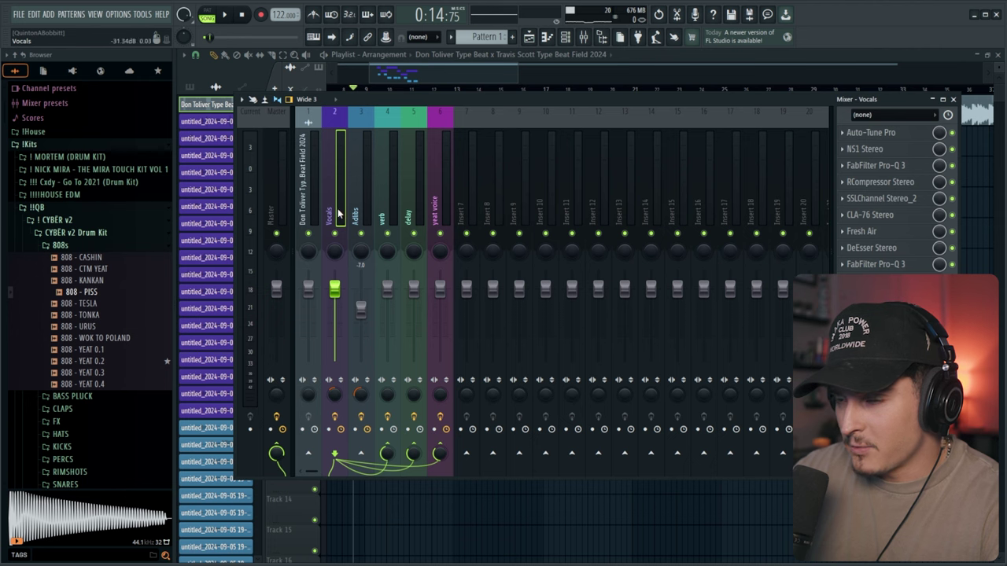
{"action": "right_click", "coordinate": [341, 212]}
{"action": "mouse_move", "coordinate": [417, 188]}
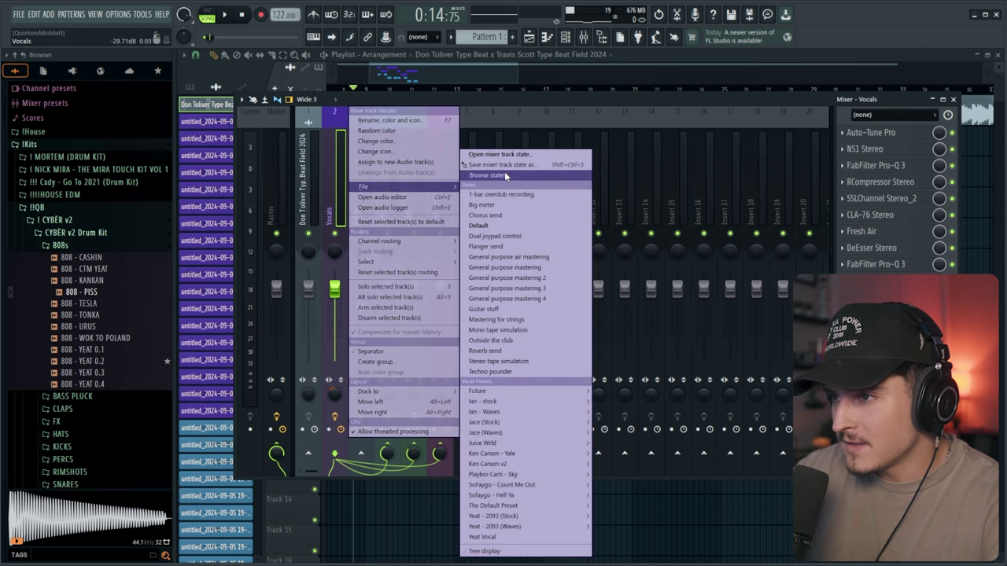
{"action": "left_click_drag", "start_coordinate": [503, 164], "coordinate": [472, 179]}
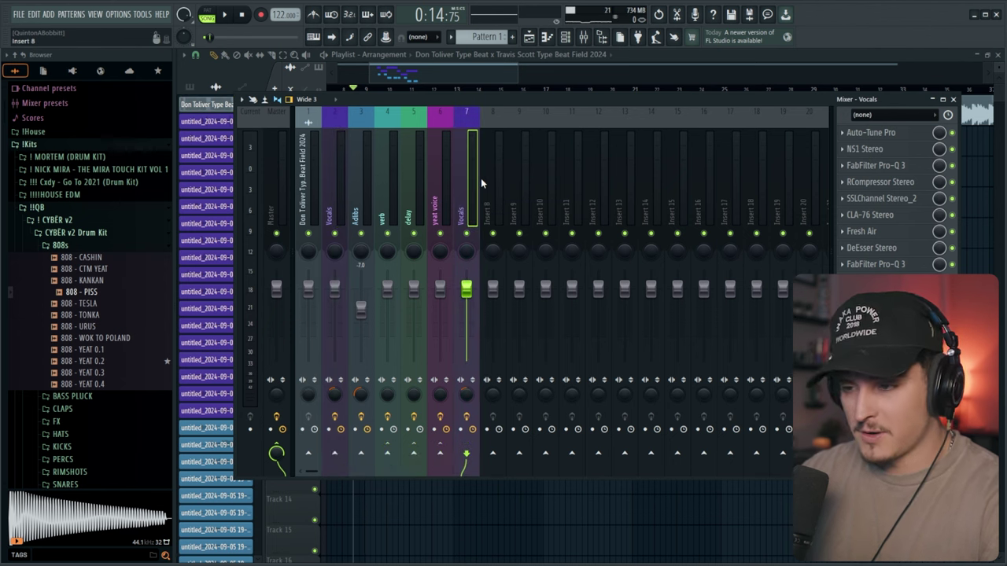
Rename the copied mixer track Verse and move it four places to slot 3, beside Vocals.
{"action": "key", "text": "F2"}
{"action": "key", "text": "Return"}
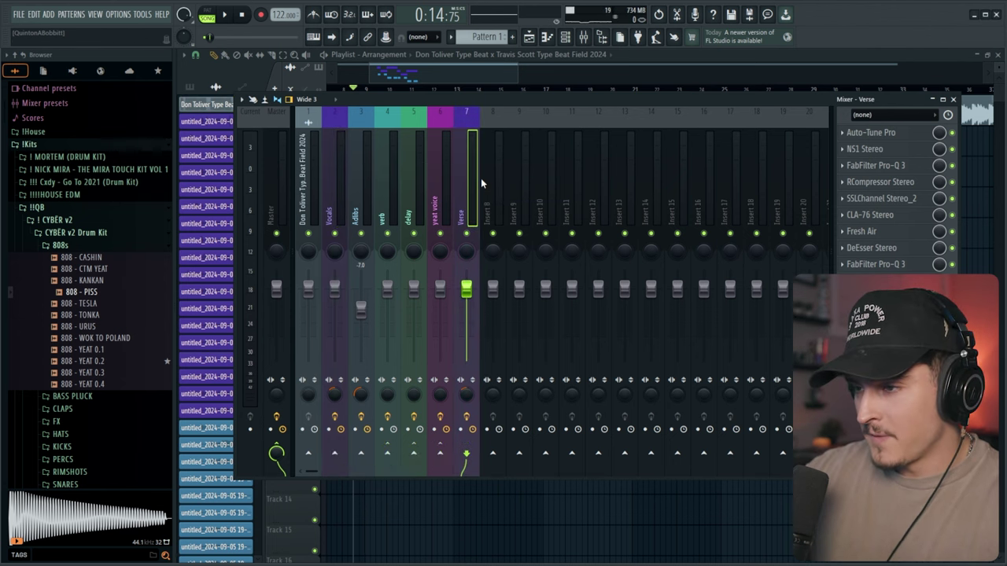
{"action": "key", "text": "alt+Left"}
{"action": "key", "text": "alt+Left"}
{"action": "key", "text": "alt+Left"}
{"action": "key", "text": "alt+Left"}
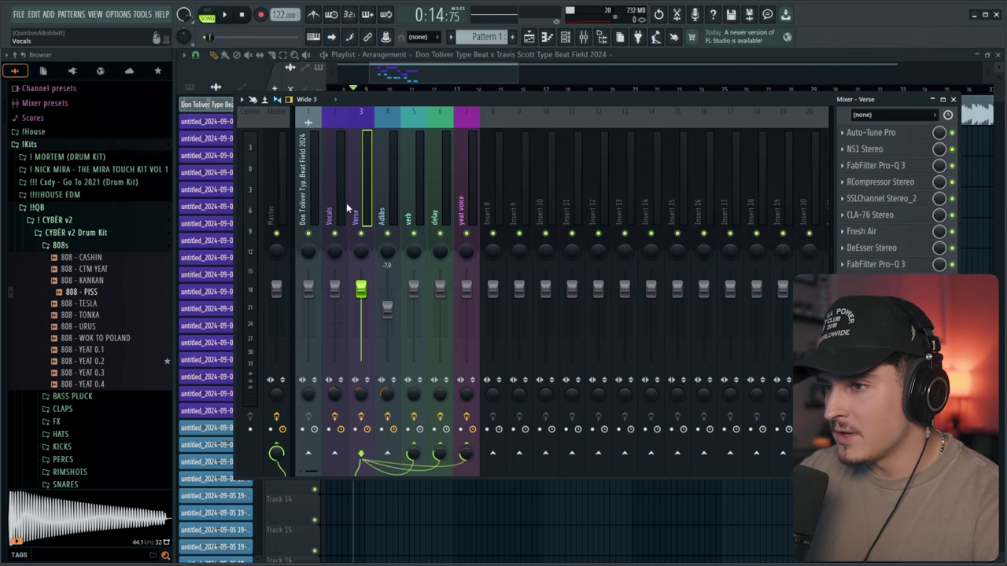
Assign an audio input to the Verse mixer track and set playback to just before bar 16.
{"action": "left_click", "coordinate": [886, 120]}
{"action": "left_click", "coordinate": [872, 154]}
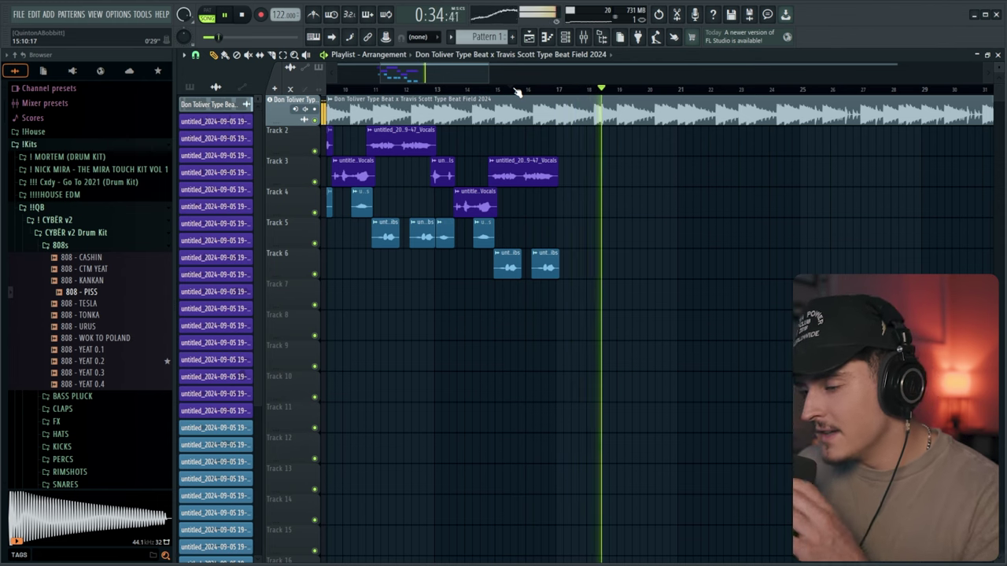
{"action": "left_click", "coordinate": [521, 89]}
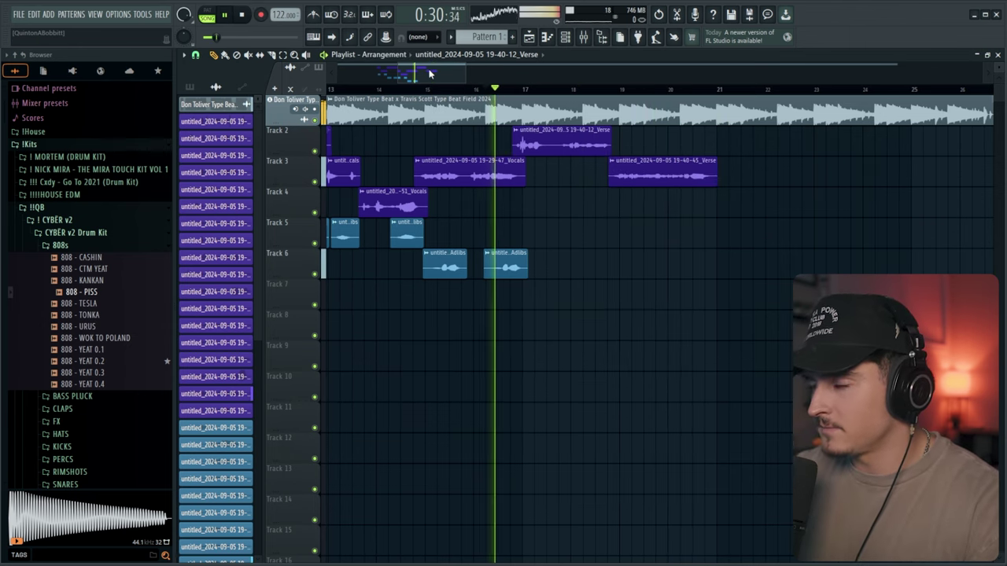
Record an adlib take over the verse, from about bar 16.5 to past bar 20.
{"action": "key", "text": "r"}
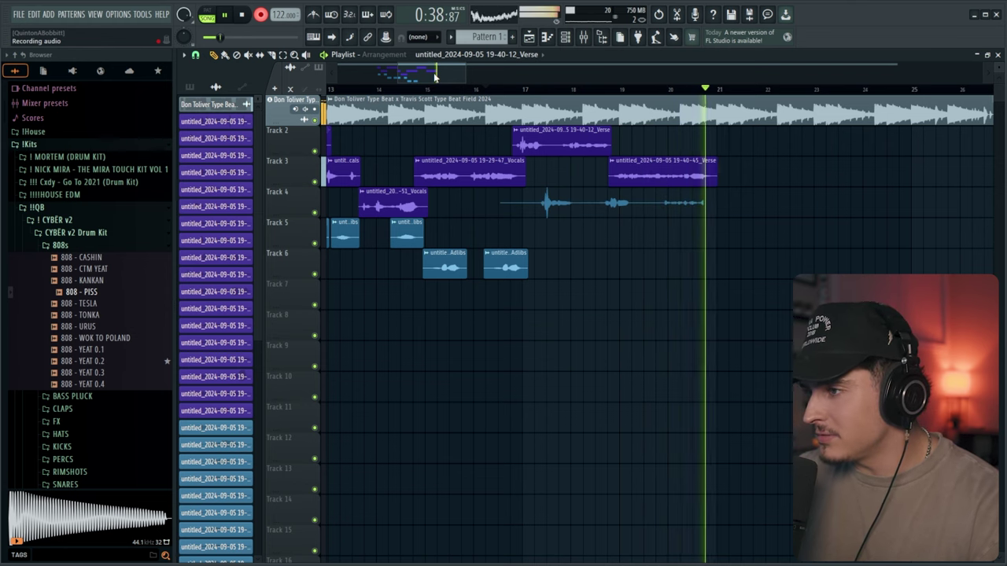
{"action": "key", "text": "space"}
Select the Verse mixer track and change its audio input.
{"action": "key", "text": "F9"}
{"action": "left_click", "coordinate": [366, 220]}
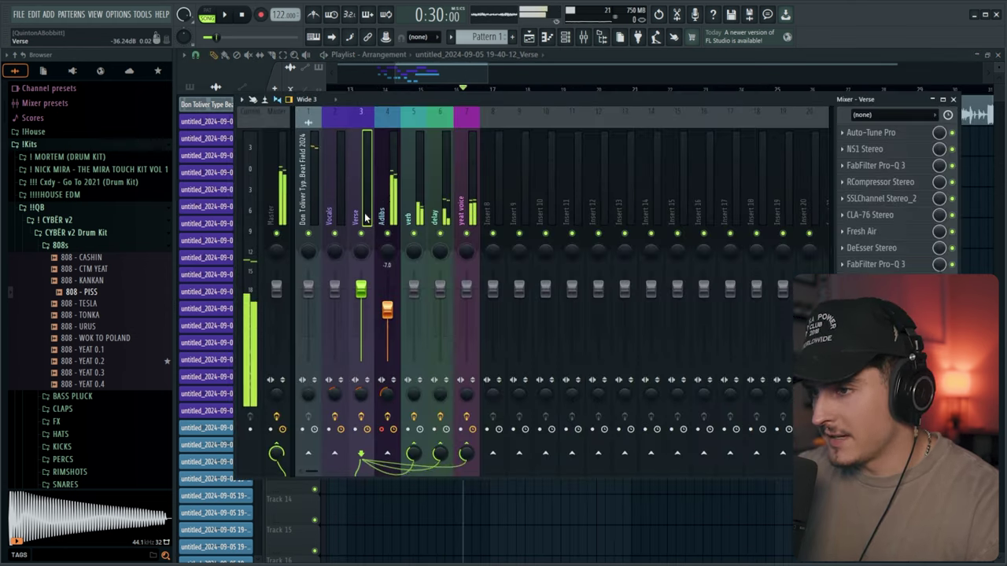
{"action": "left_click", "coordinate": [866, 115]}
{"action": "left_click", "coordinate": [870, 156]}
{"action": "left_click", "coordinate": [897, 116]}
{"action": "left_click", "coordinate": [881, 183]}
Play back the second verse clip with the adlib take, around bars 19 and 20.
{"action": "left_click", "coordinate": [579, 89]}
{"action": "key", "text": "space"}
{"action": "left_click", "coordinate": [597, 90]}
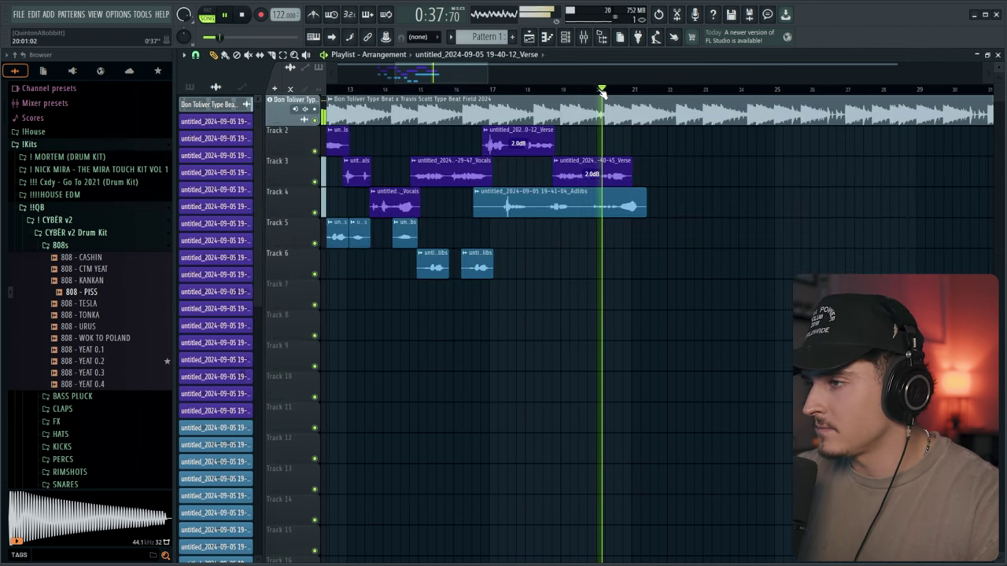
Record a verse vocal take over the beat from about bar 20.5 to past bar 25.
{"action": "scroll", "coordinate": [694, 96], "scroll_direction": "up", "scroll_amount": 3}
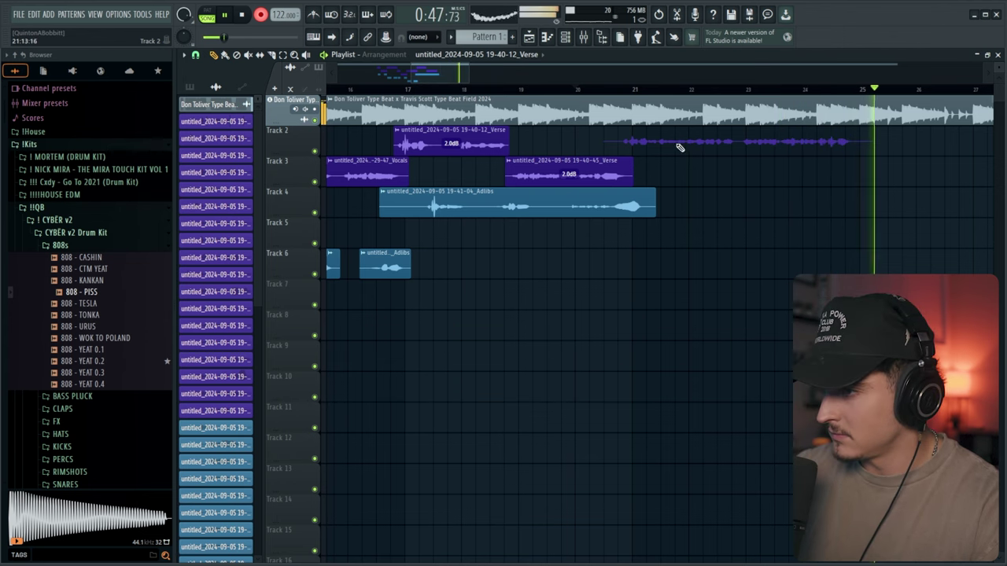
{"action": "key", "text": "space"}
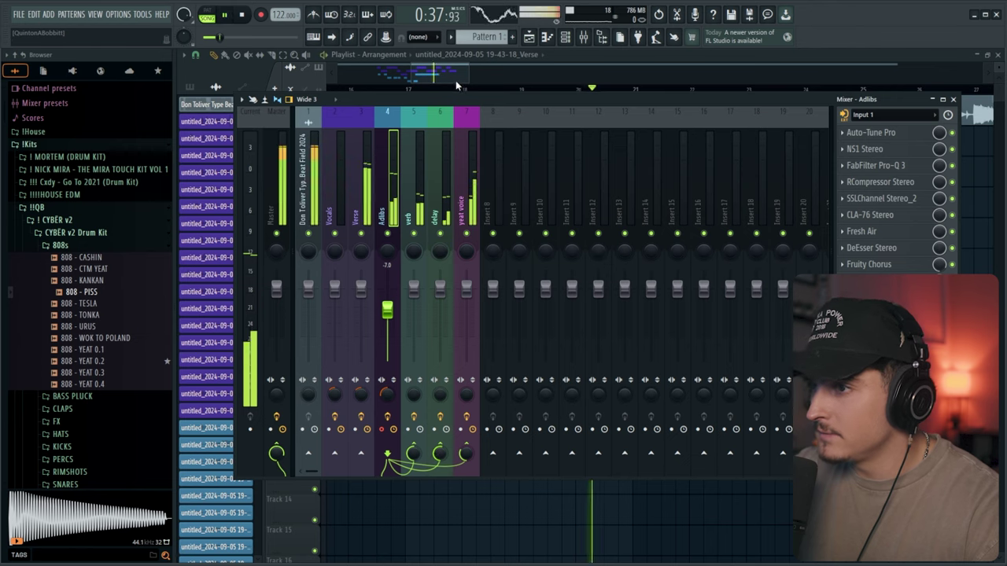
Record an adlib take over the new verse clips, from just before bar 21 to about bar 25.
{"action": "left_click", "coordinate": [455, 80]}
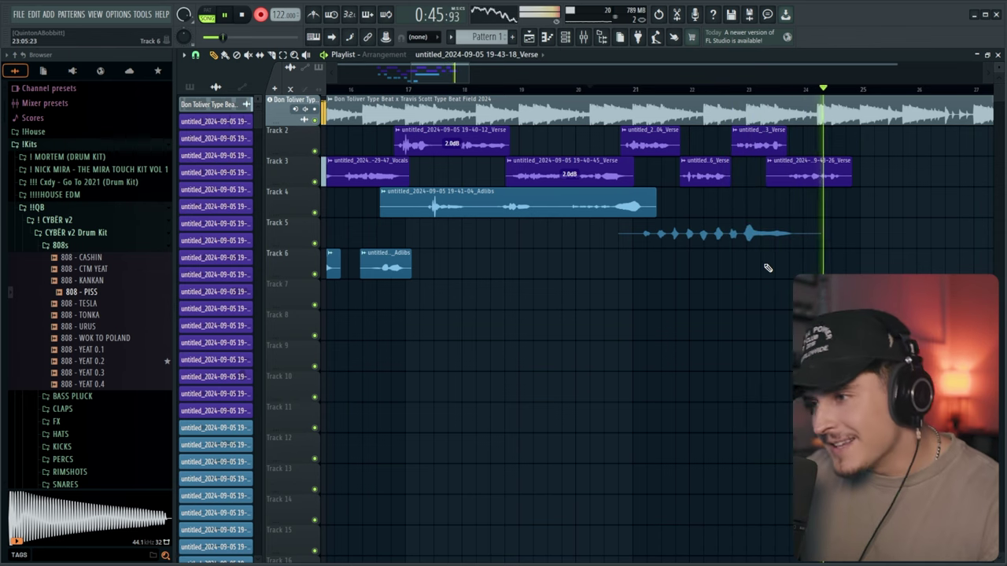
{"action": "key", "text": "space"}
{"action": "key", "text": "r"}
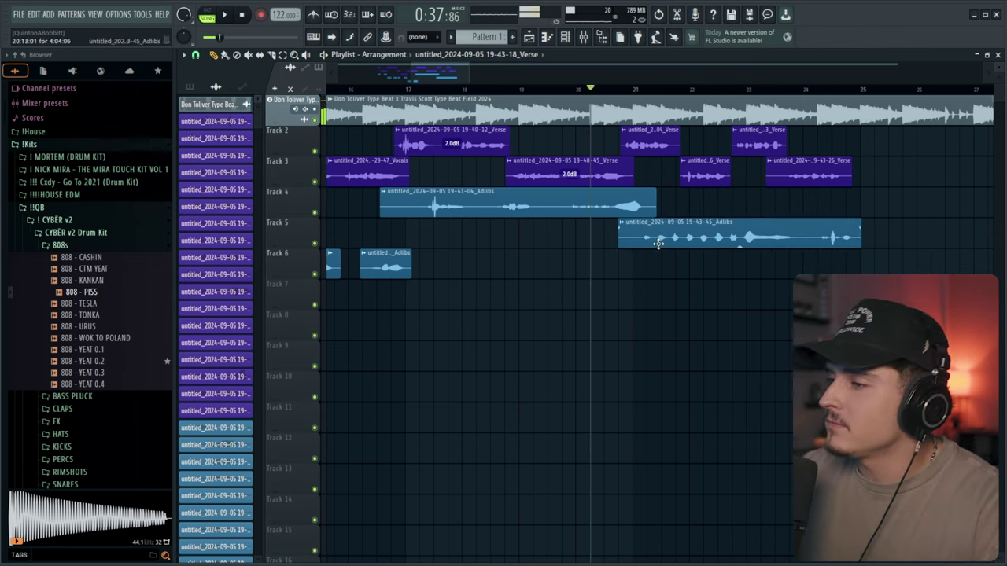
During playback, raise the last verse clip's gain to 3.6 dB and the new adlib clip's gain to 1.3 dB.
{"action": "key", "text": "space"}
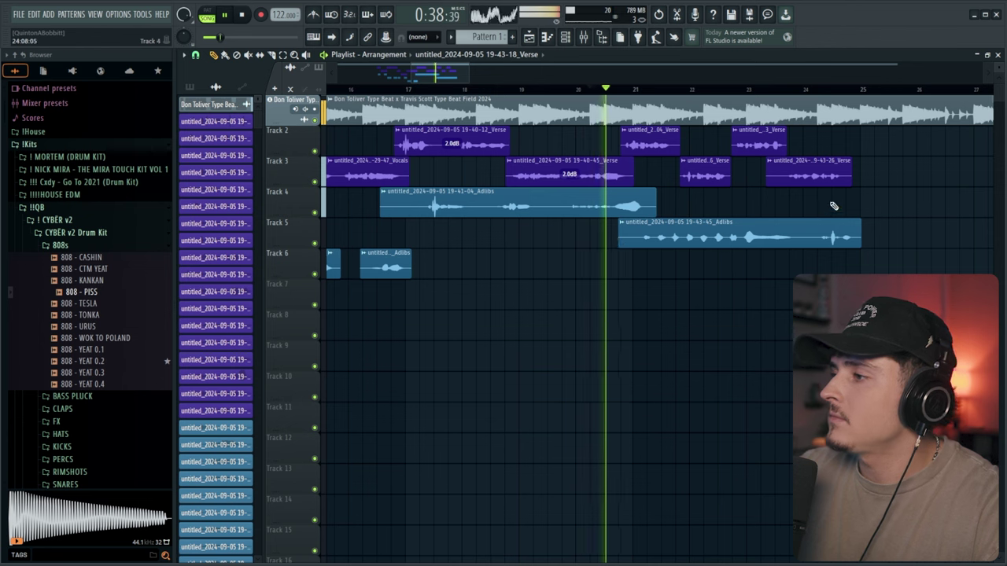
{"action": "left_click_drag", "start_coordinate": [809, 186], "coordinate": [810, 170]}
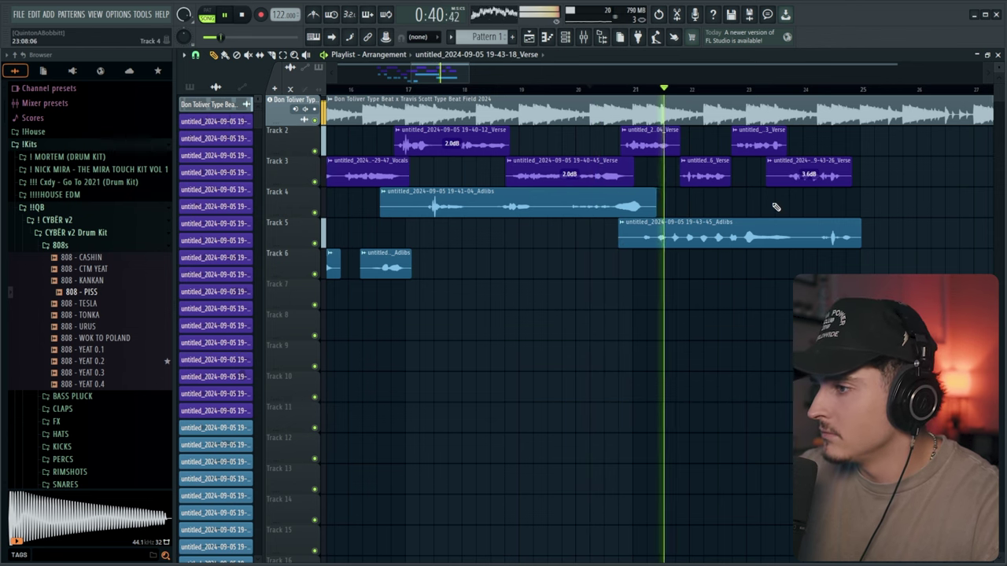
{"action": "left_click_drag", "start_coordinate": [740, 246], "coordinate": [740, 240]}
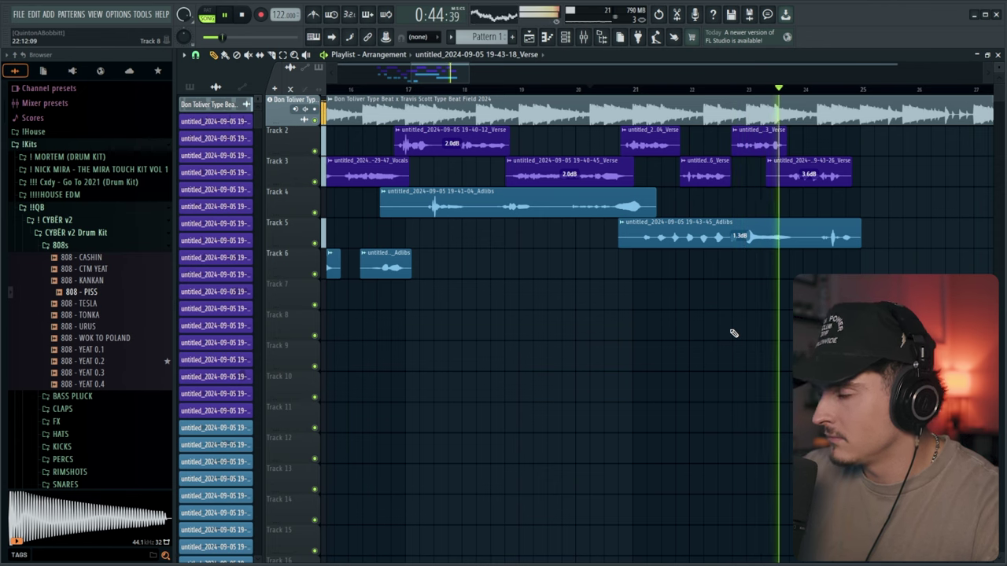
Close the mixer and start playback of the arrangement from about bar 5.
{"action": "scroll", "coordinate": [520, 90], "scroll_direction": "down", "scroll_amount": 1}
{"action": "scroll", "coordinate": [521, 90], "scroll_direction": "down", "scroll_amount": 3}
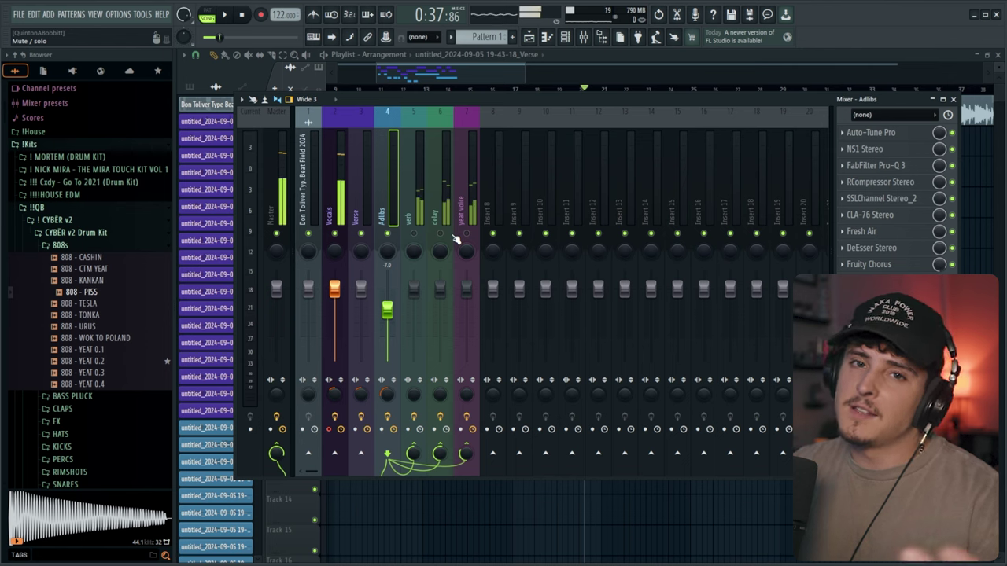
{"action": "key", "text": "F9"}
{"action": "scroll", "coordinate": [463, 93], "scroll_direction": "down", "scroll_amount": 2}
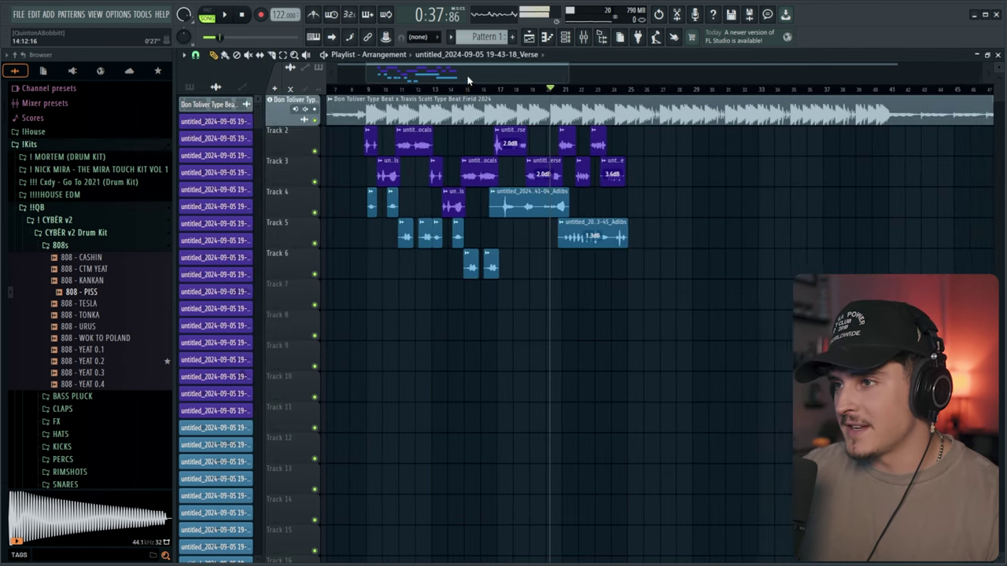
{"action": "left_click_drag", "start_coordinate": [462, 75], "coordinate": [458, 74]}
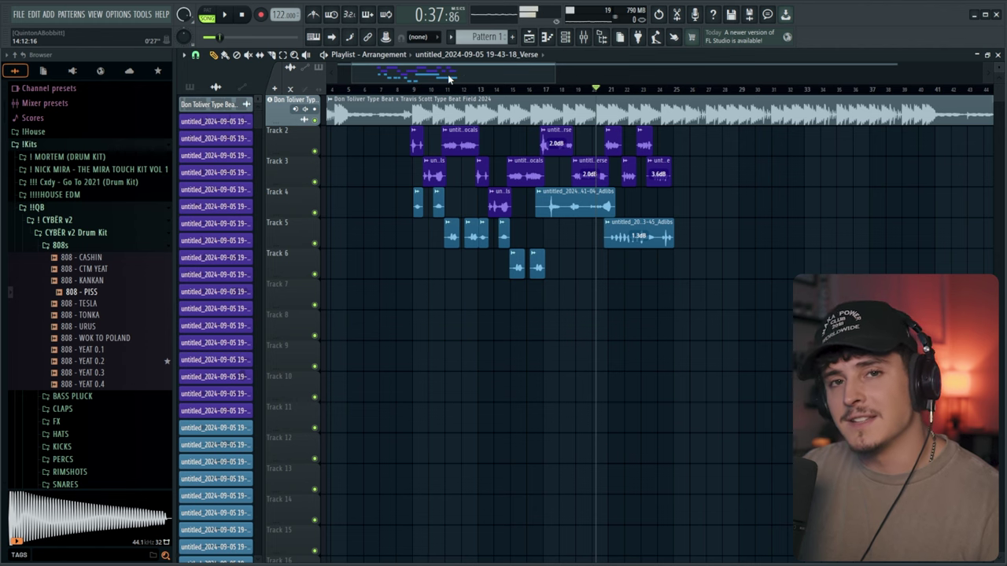
{"action": "left_click_drag", "start_coordinate": [364, 88], "coordinate": [353, 92]}
{"action": "key", "text": "space"}
Check the mixer, and record one continuous vocal take over the beat from about bar 8 to past bar 60.
{"action": "key", "text": "F9"}
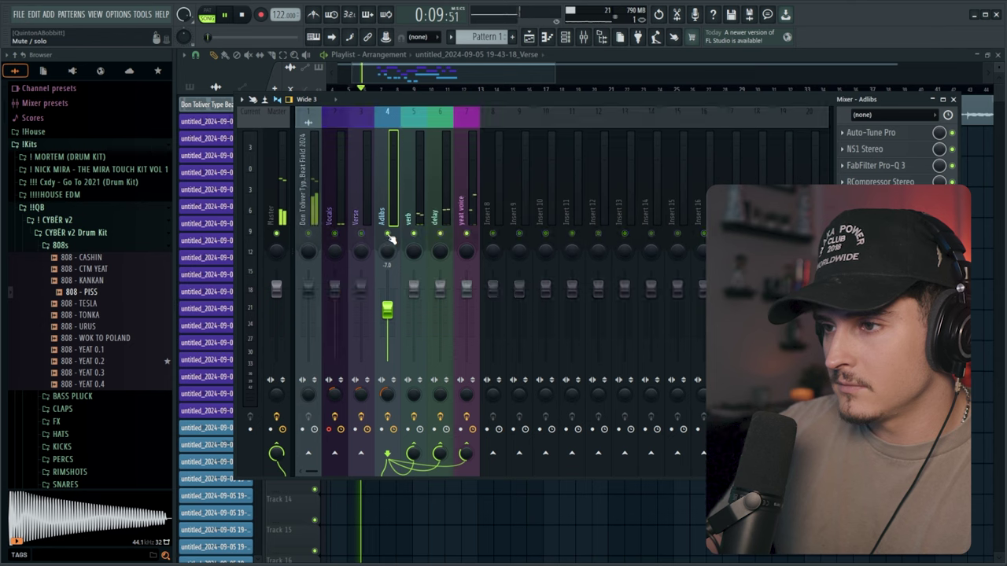
{"action": "key", "text": "F9"}
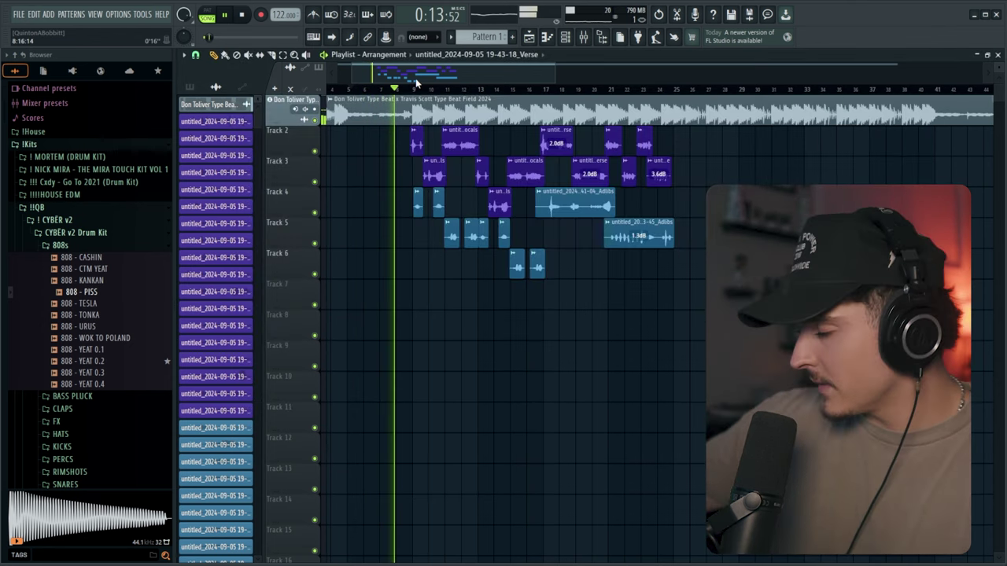
{"action": "key", "text": "r"}
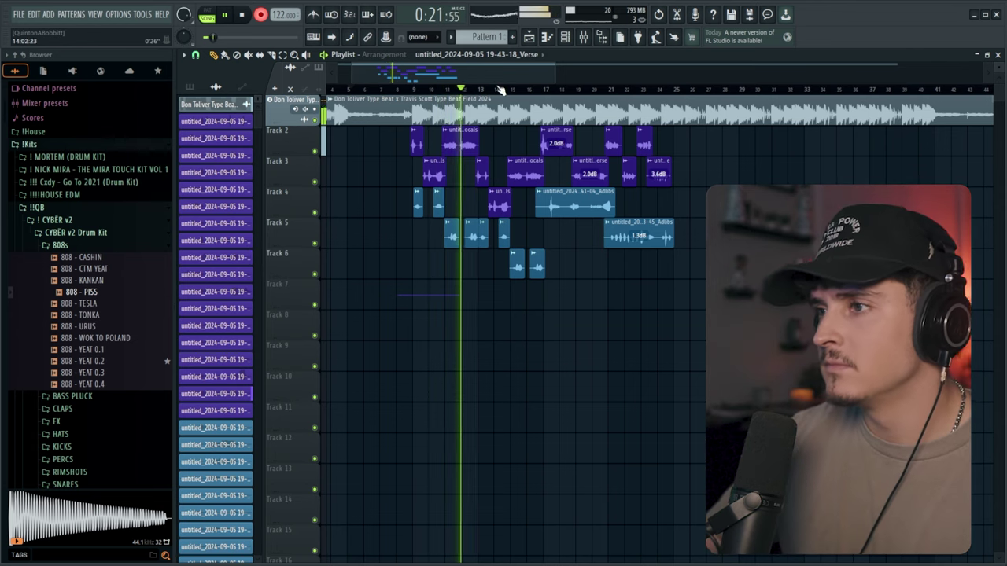
{"action": "scroll", "coordinate": [502, 88], "scroll_direction": "up", "scroll_amount": 1}
{"action": "left_click_drag", "start_coordinate": [499, 73], "coordinate": [518, 68]}
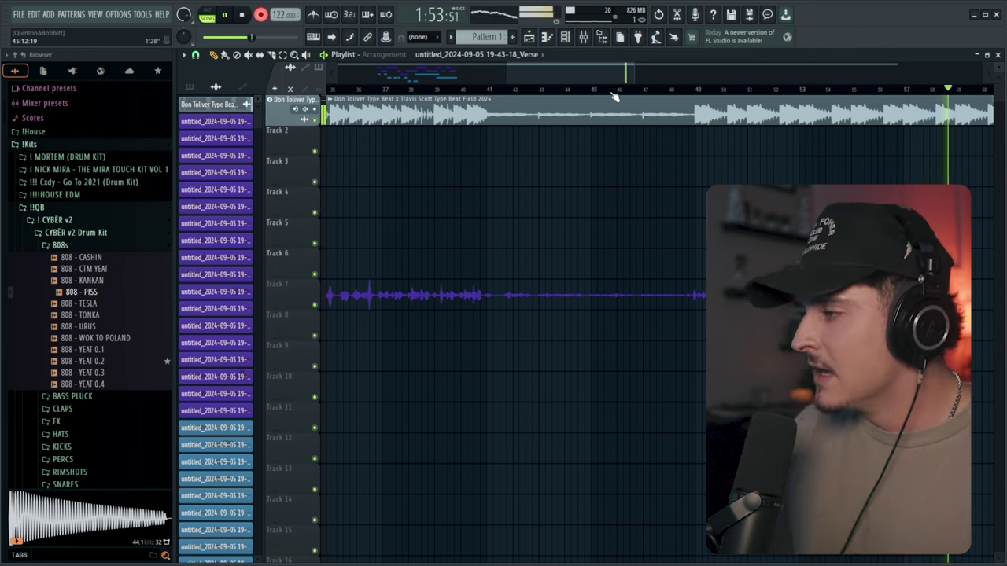
{"action": "left_click_drag", "start_coordinate": [616, 80], "coordinate": [696, 73]}
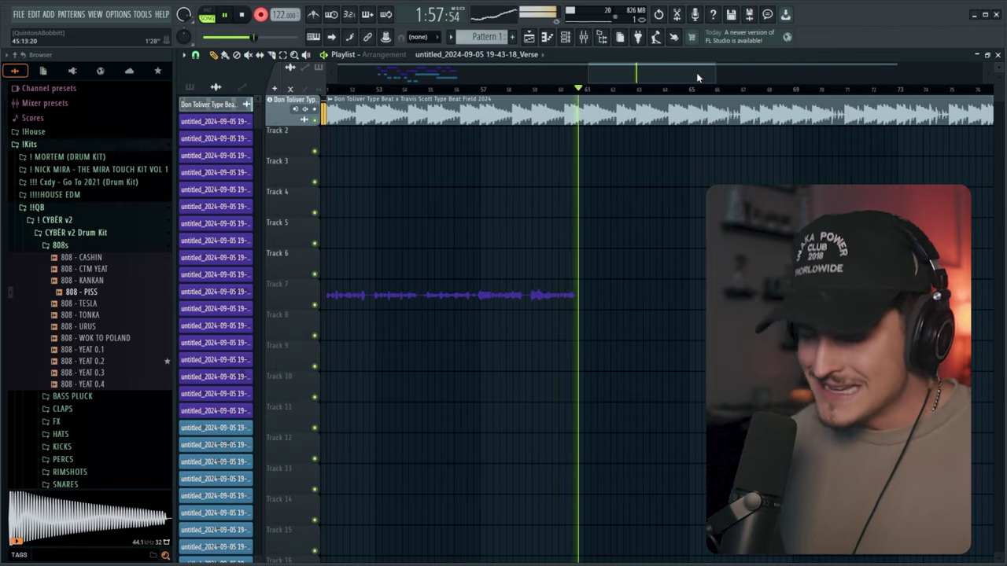